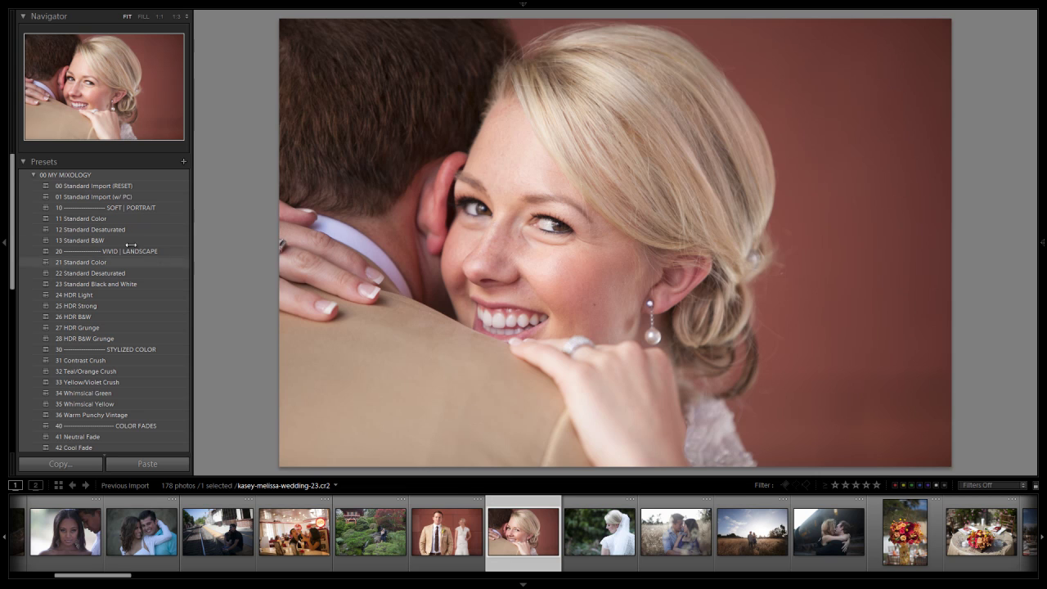
- Compare 11 and 21 Standard Color on the bride close-up, keep 11, then open the groom portrait
{"action": "left_click", "coordinate": [81, 218]}
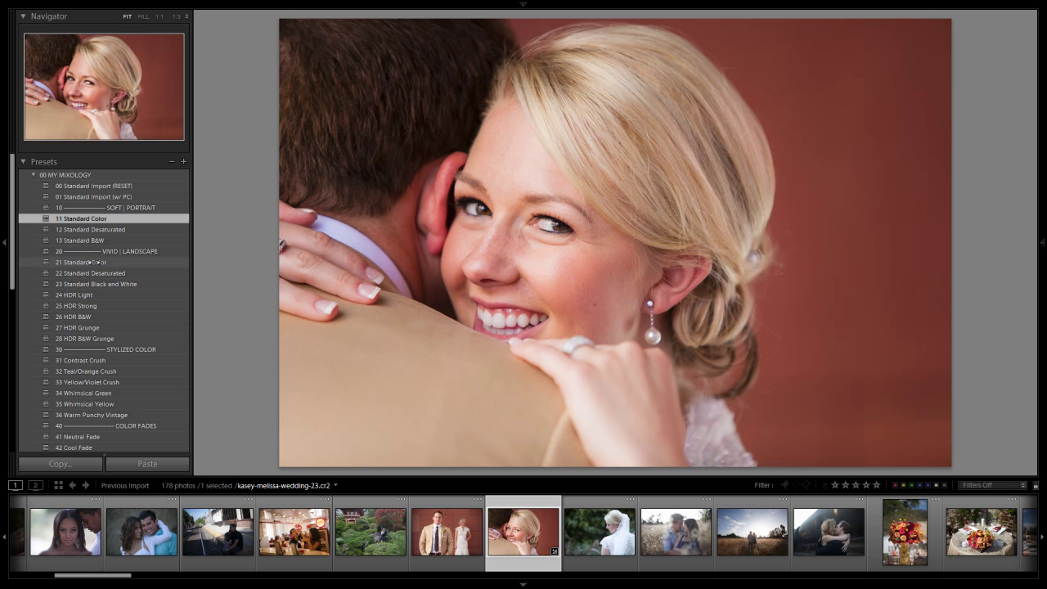
{"action": "left_click", "coordinate": [92, 262]}
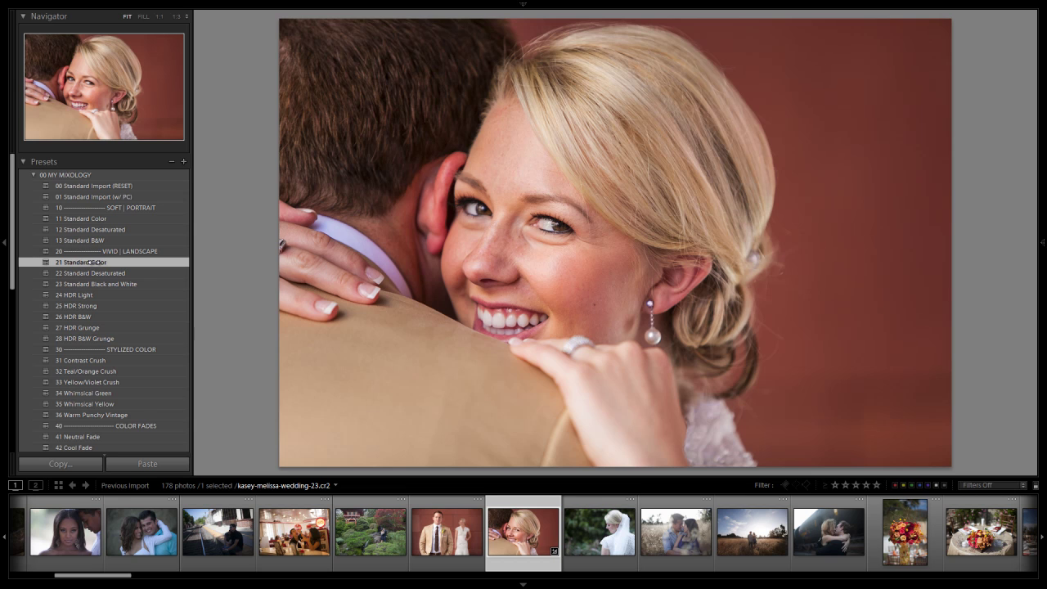
{"action": "left_click", "coordinate": [109, 218]}
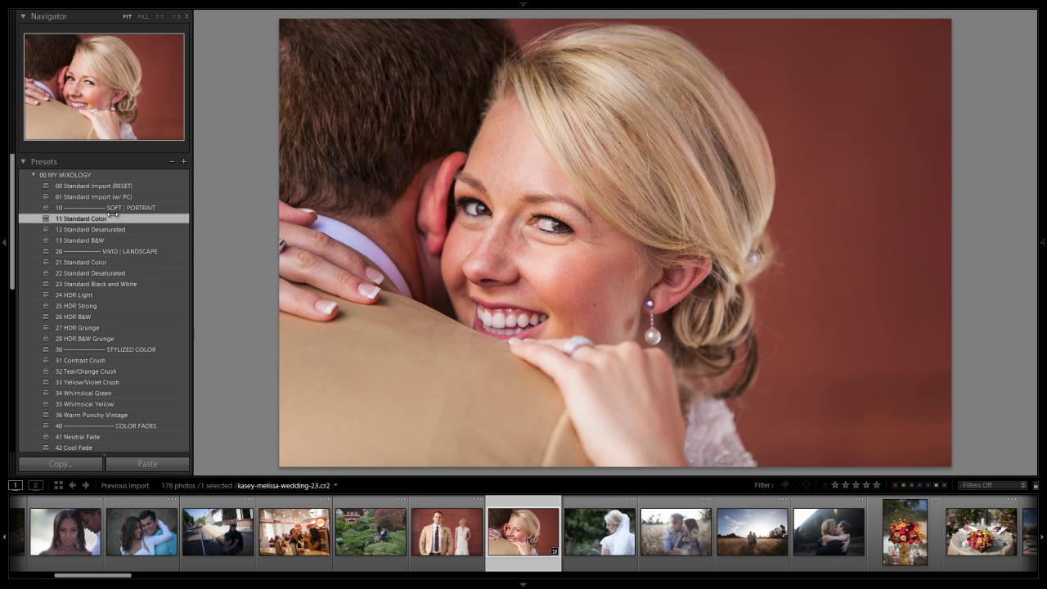
{"action": "left_click", "coordinate": [107, 262]}
{"action": "left_click", "coordinate": [111, 218]}
{"action": "left_click", "coordinate": [437, 541]}
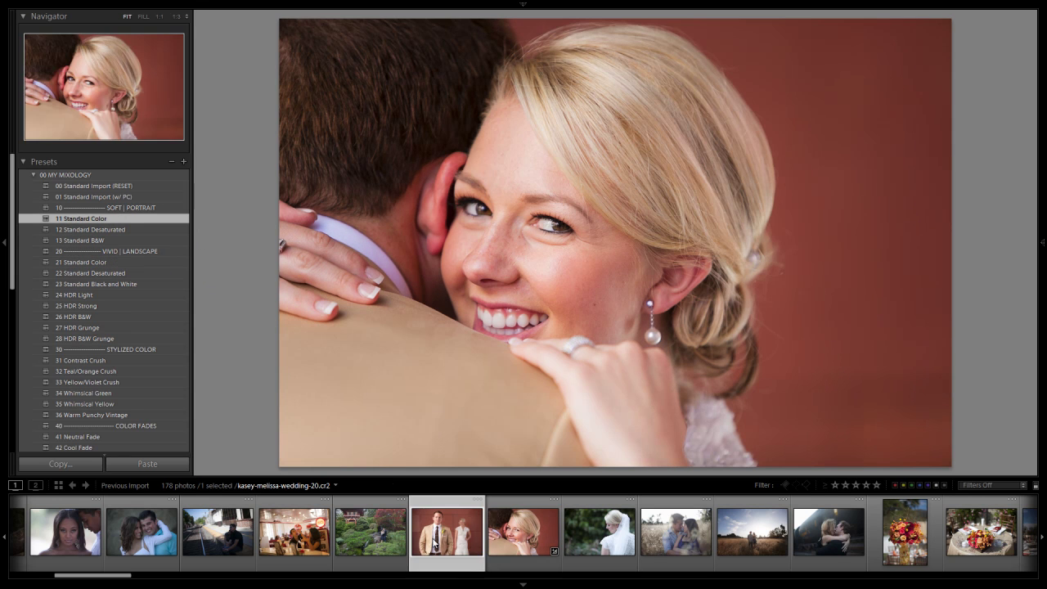
- Toggle the groom portrait between 11 and 21 Standard Color, ending on 11 Standard Color
{"action": "left_click", "coordinate": [105, 220]}
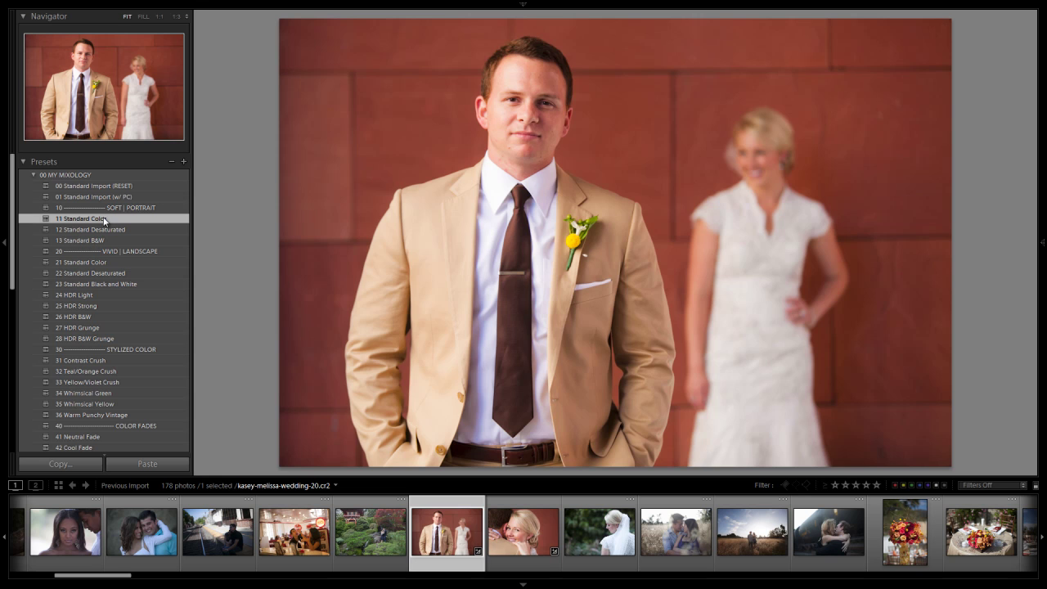
{"action": "left_click", "coordinate": [102, 262]}
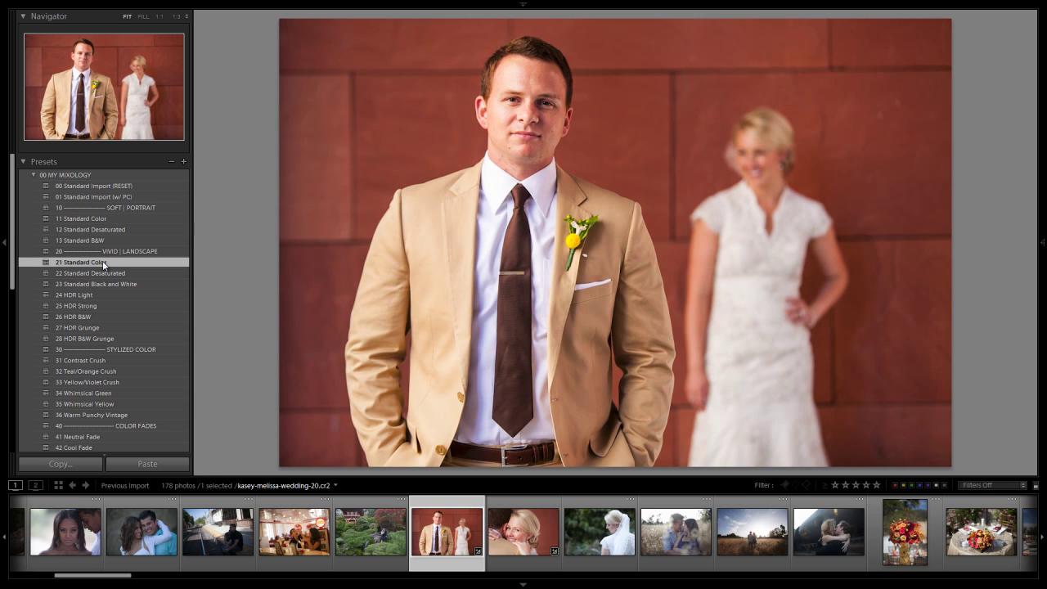
{"action": "left_click", "coordinate": [115, 220]}
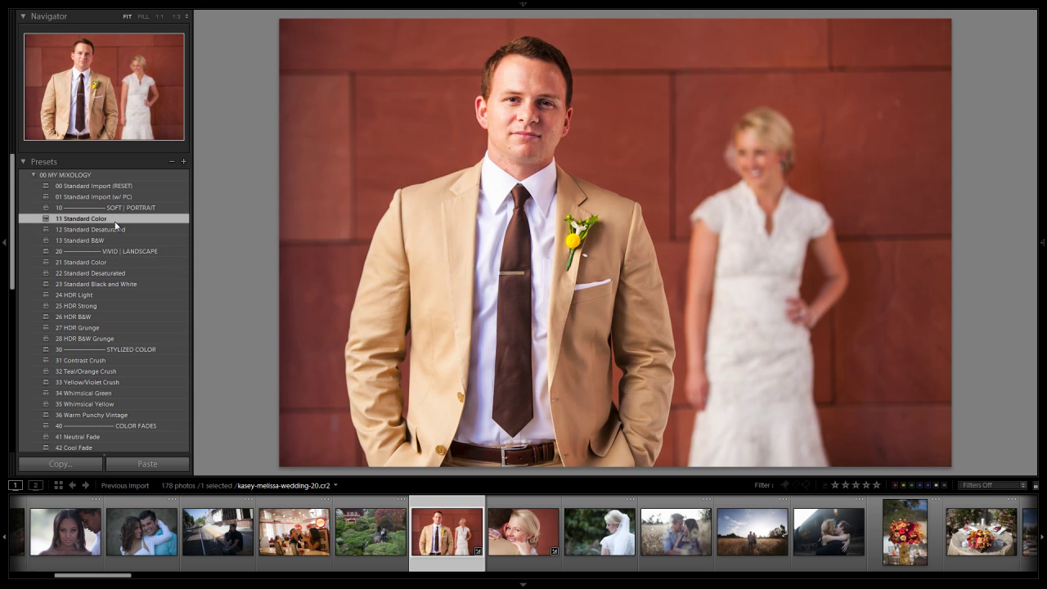
{"action": "left_click", "coordinate": [98, 263]}
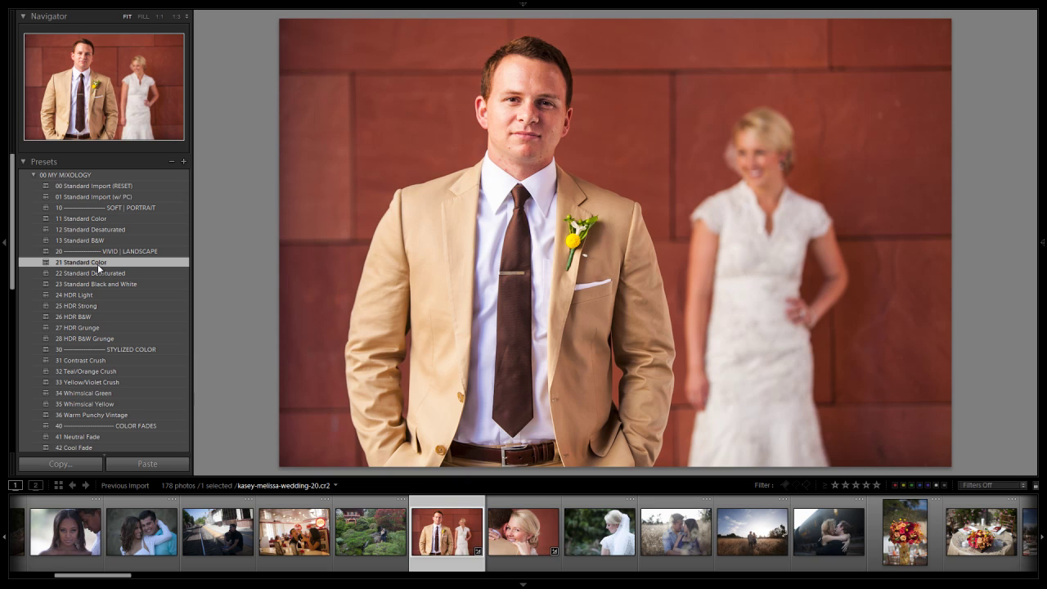
{"action": "left_click", "coordinate": [144, 220]}
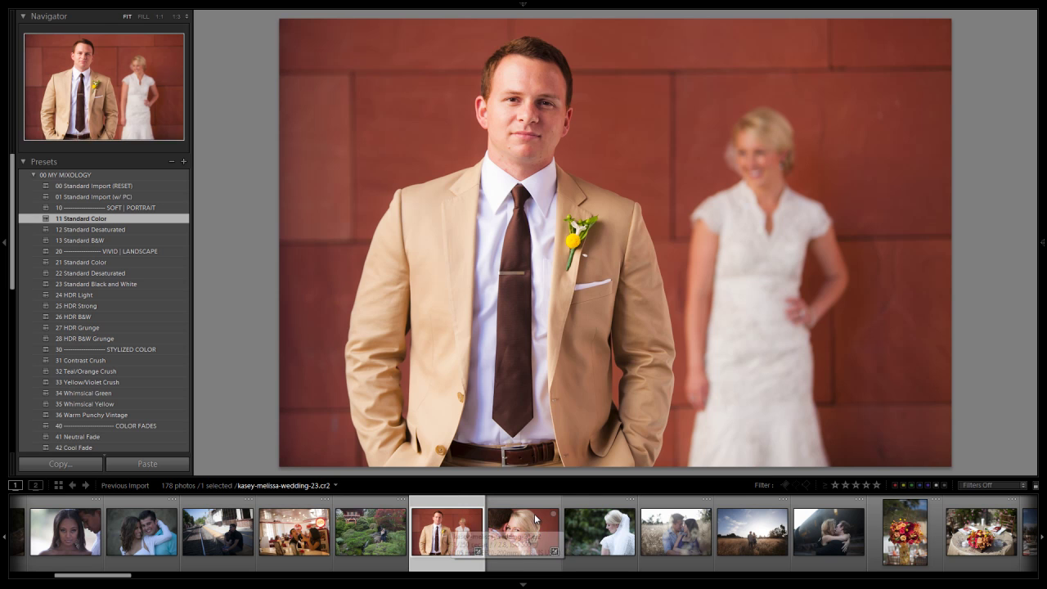
- Scroll the filmstrip and open FC2C9963.cr2, the woman in the yellow flower field
{"action": "scroll", "coordinate": [541, 518], "scroll_direction": "down", "scroll_amount": 5}
{"action": "scroll", "coordinate": [541, 519], "scroll_direction": "down", "scroll_amount": 10}
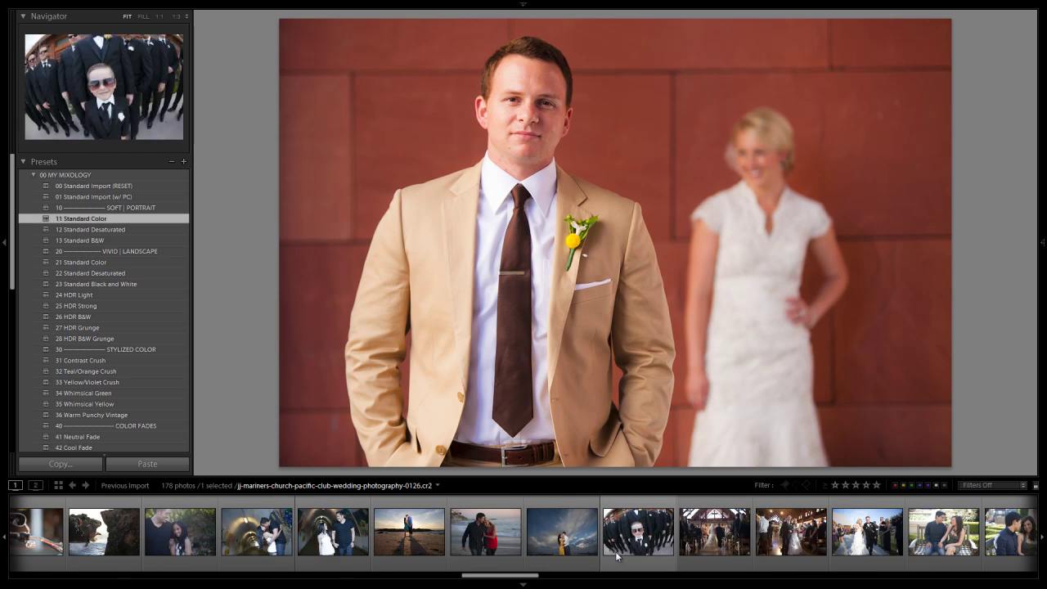
{"action": "scroll", "coordinate": [616, 558], "scroll_direction": "down", "scroll_amount": 8}
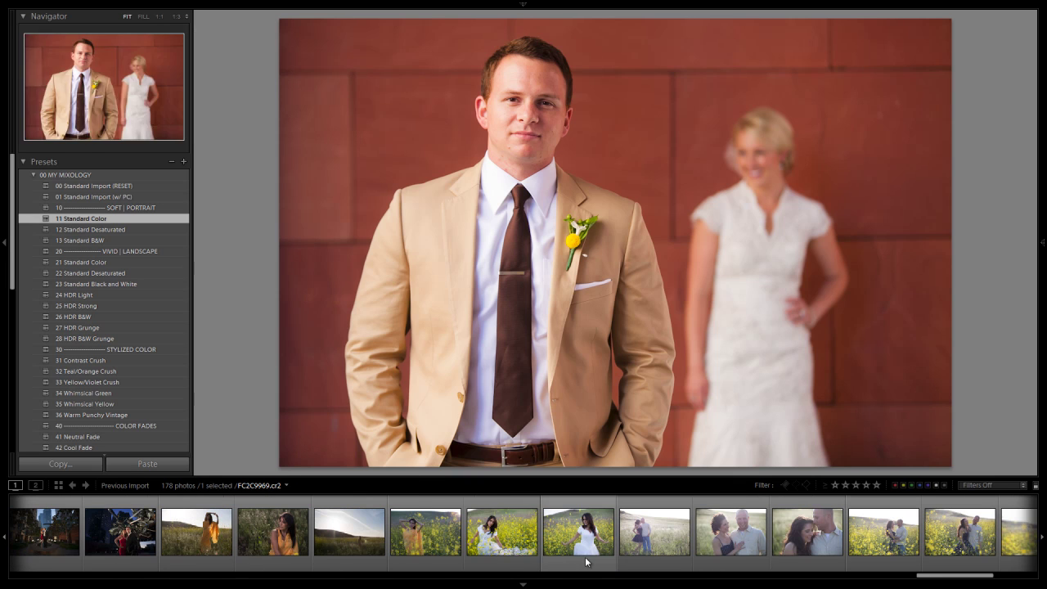
{"action": "left_click", "coordinate": [503, 540]}
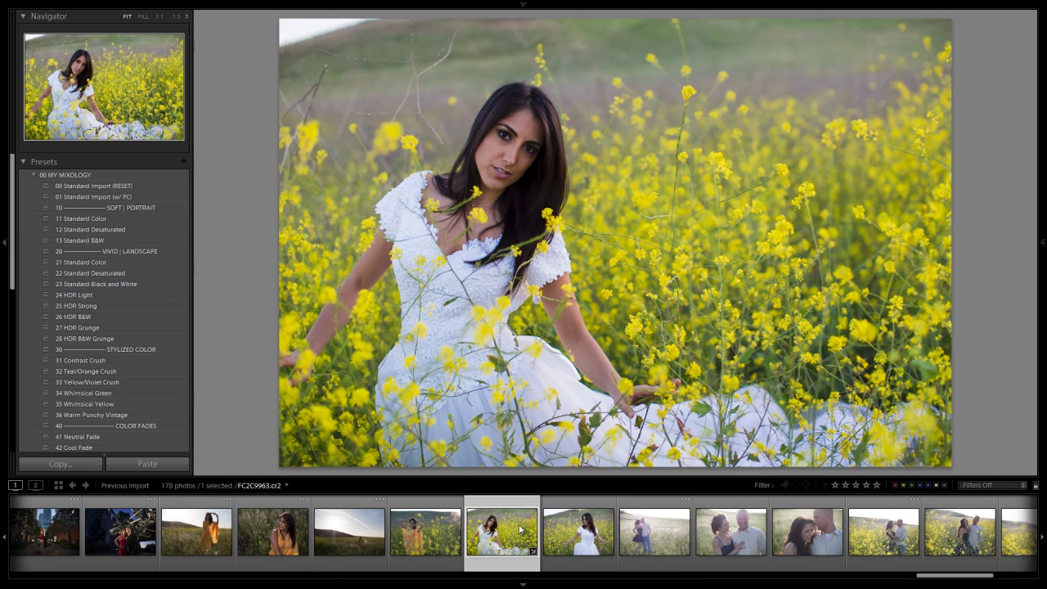
- Compare the 11 and 21 Standard Color presets, finishing on 11 Standard Color
{"action": "left_click", "coordinate": [120, 219]}
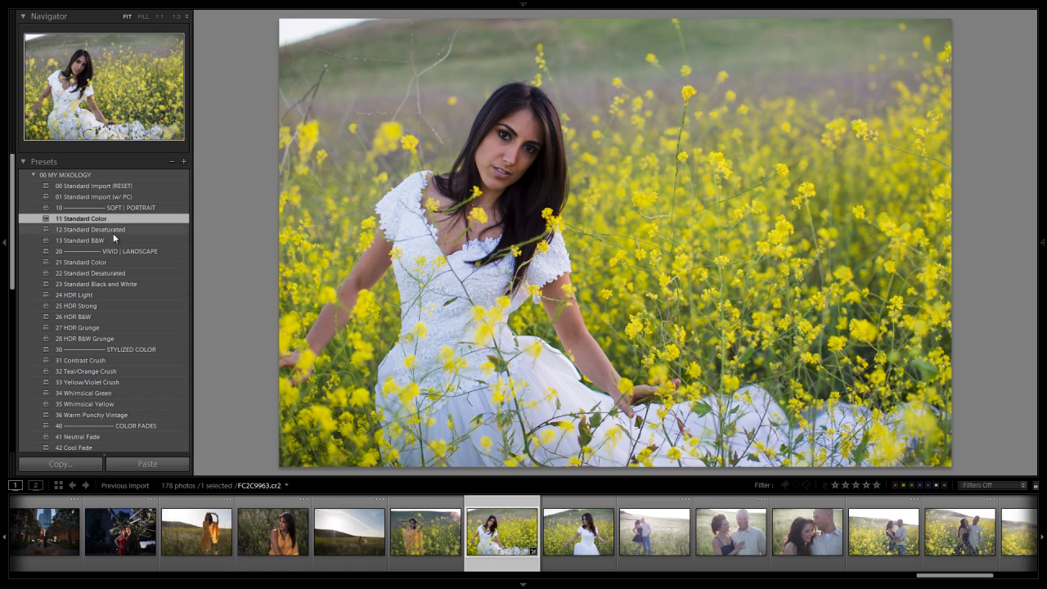
{"action": "left_click", "coordinate": [106, 262]}
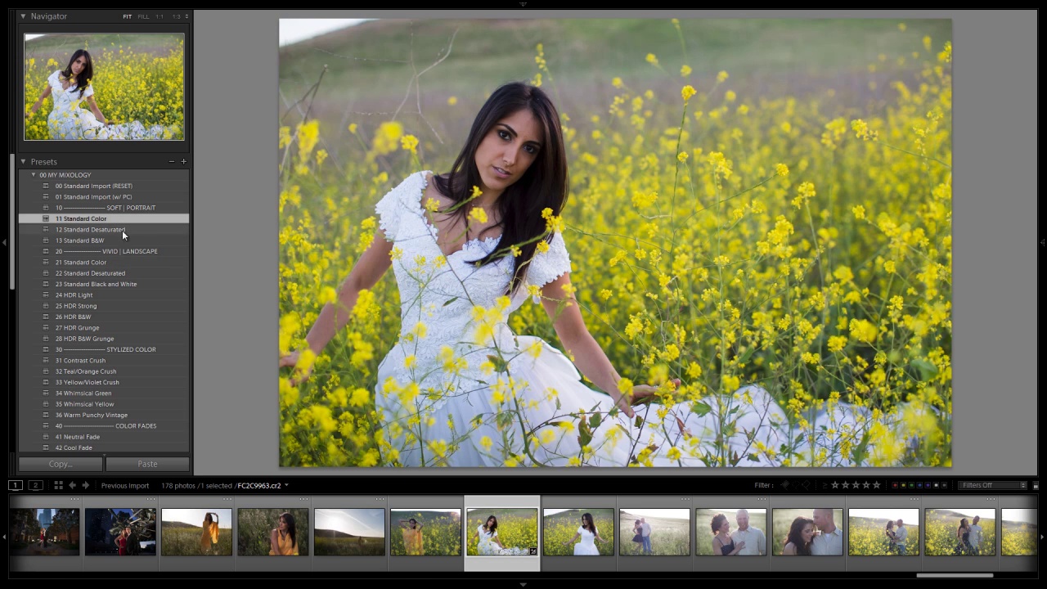
{"action": "left_click", "coordinate": [119, 263]}
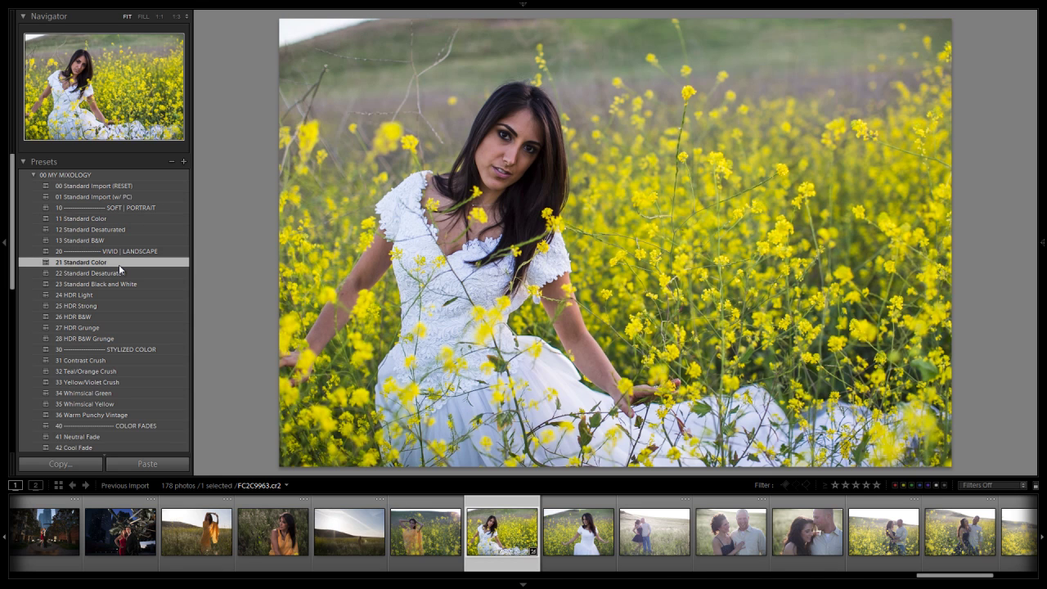
{"action": "left_click", "coordinate": [118, 218]}
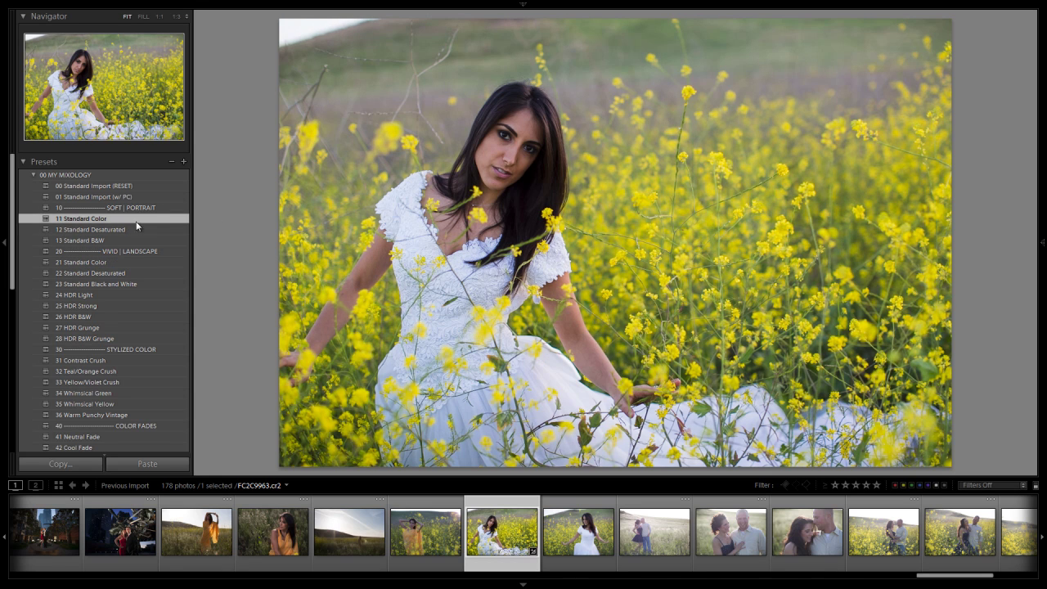
- Compare 11 and 21 Standard Color zoomed in, fit the view, then apply 00 Standard Import (RESET)
{"action": "left_click_drag", "start_coordinate": [517, 150], "coordinate": [543, 169]}
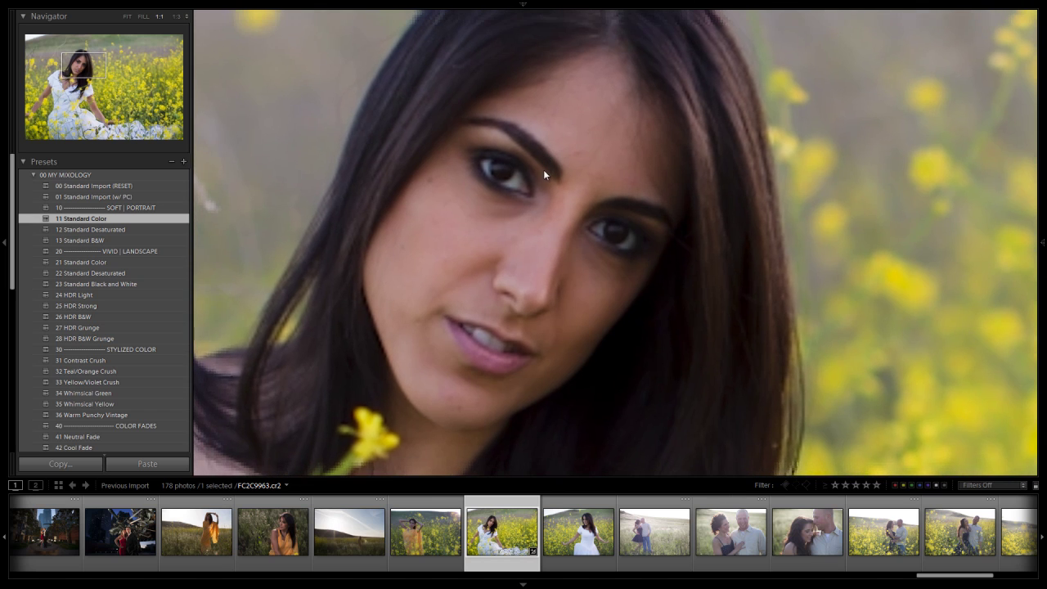
{"action": "left_click", "coordinate": [114, 262]}
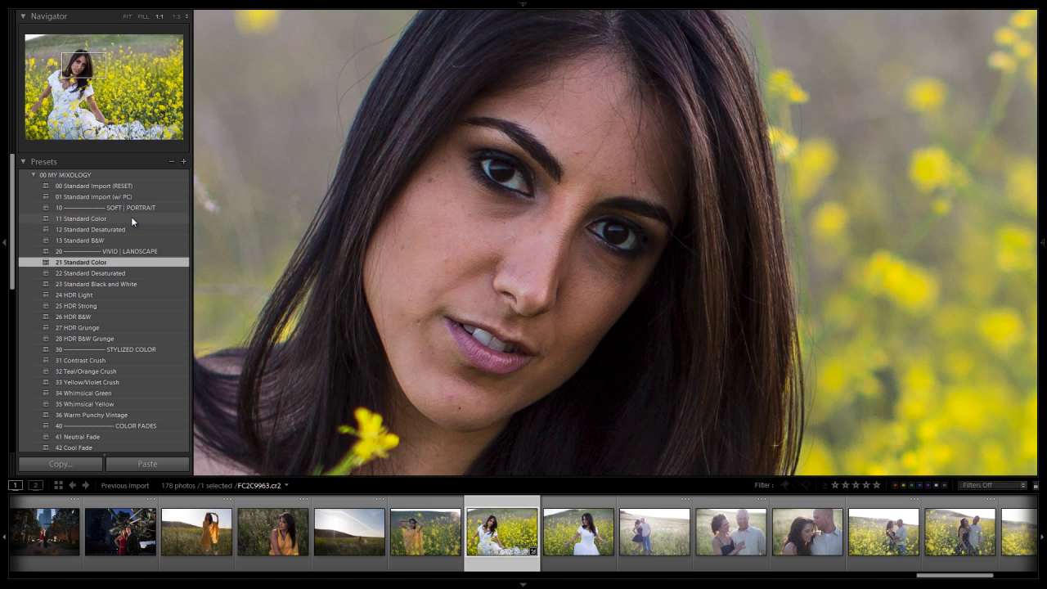
{"action": "left_click", "coordinate": [132, 219]}
{"action": "left_click", "coordinate": [115, 265]}
{"action": "left_click", "coordinate": [127, 219]}
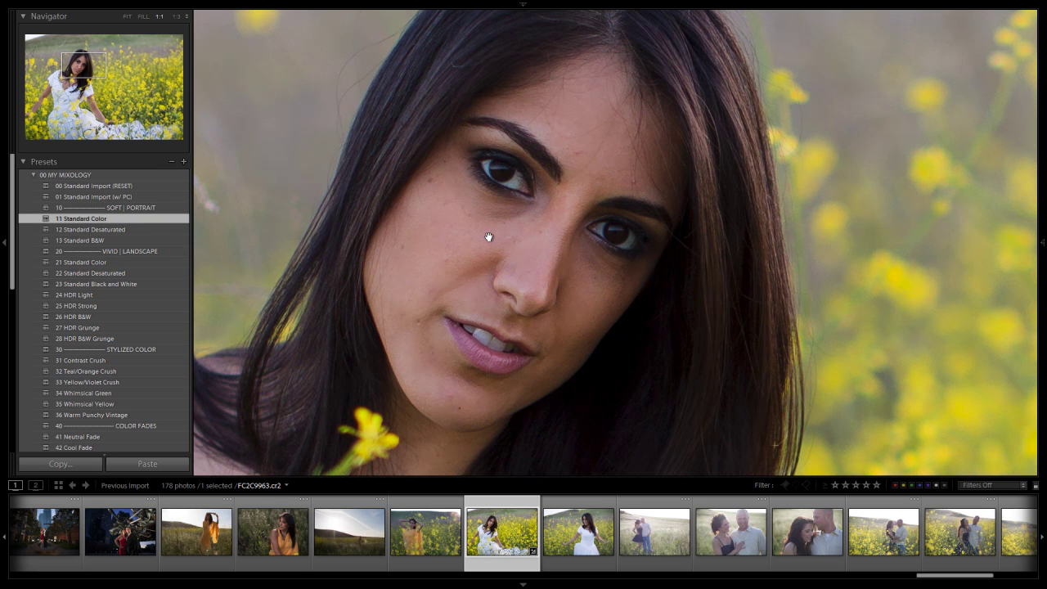
{"action": "left_click", "coordinate": [393, 221]}
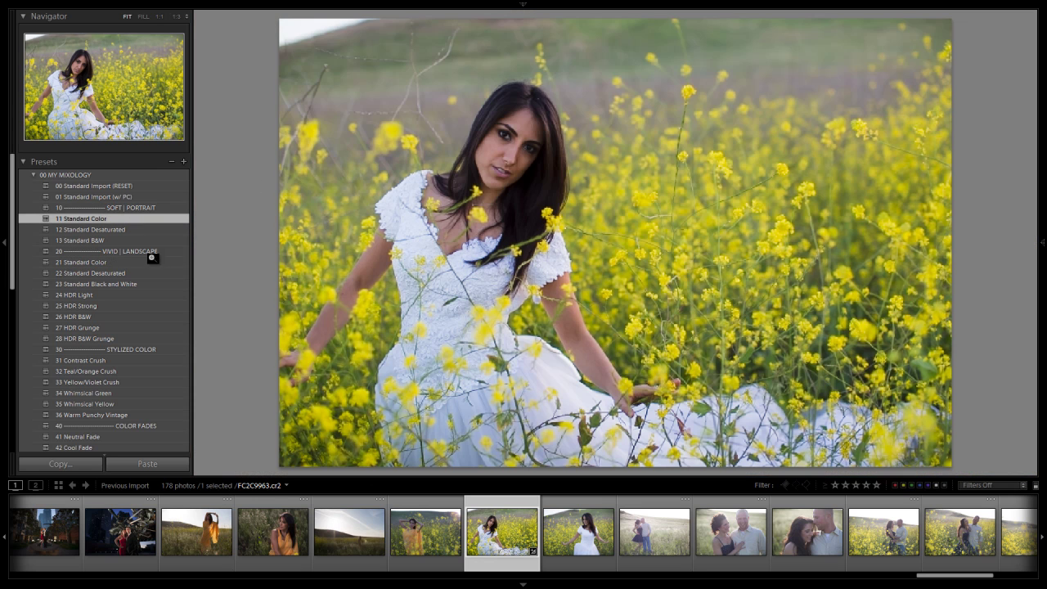
{"action": "left_click", "coordinate": [79, 187]}
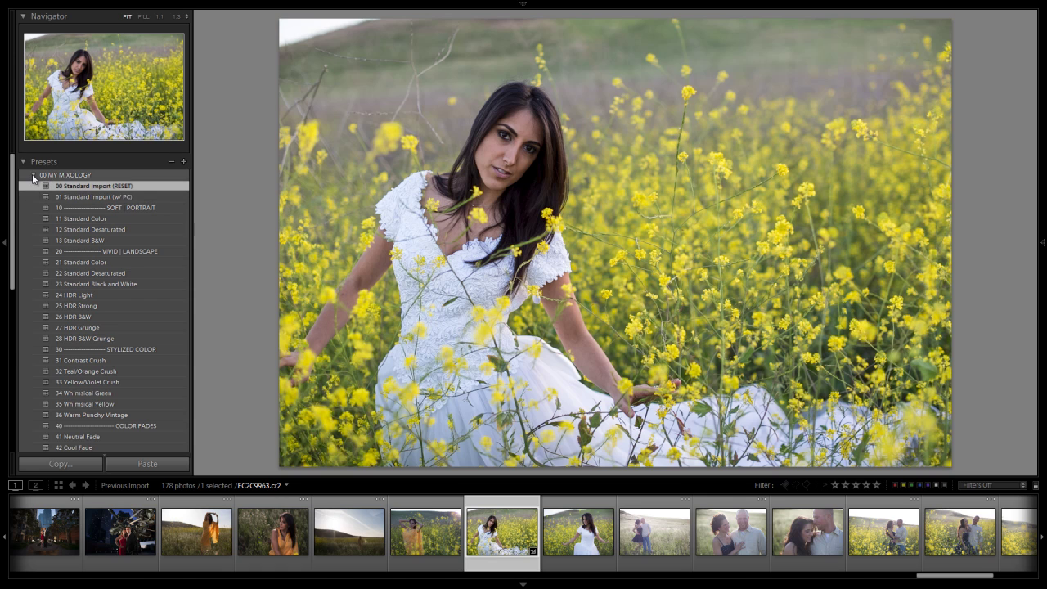
- Collapse 00 MY MIXOLOGY and expand the 01 BASE ADJUSTMENTS preset group
{"action": "left_click", "coordinate": [34, 175]}
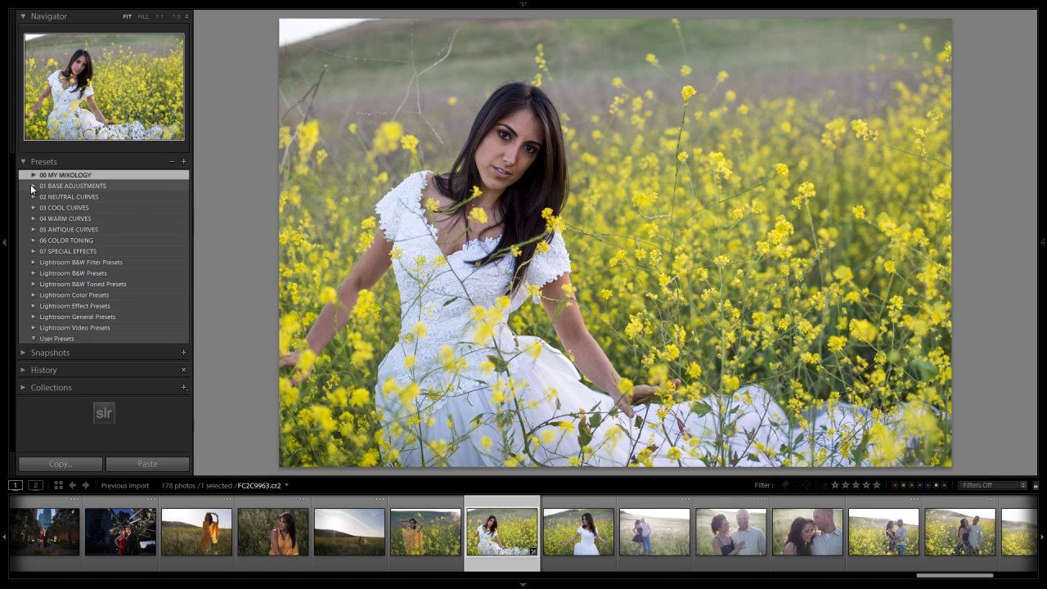
{"action": "left_click", "coordinate": [34, 187]}
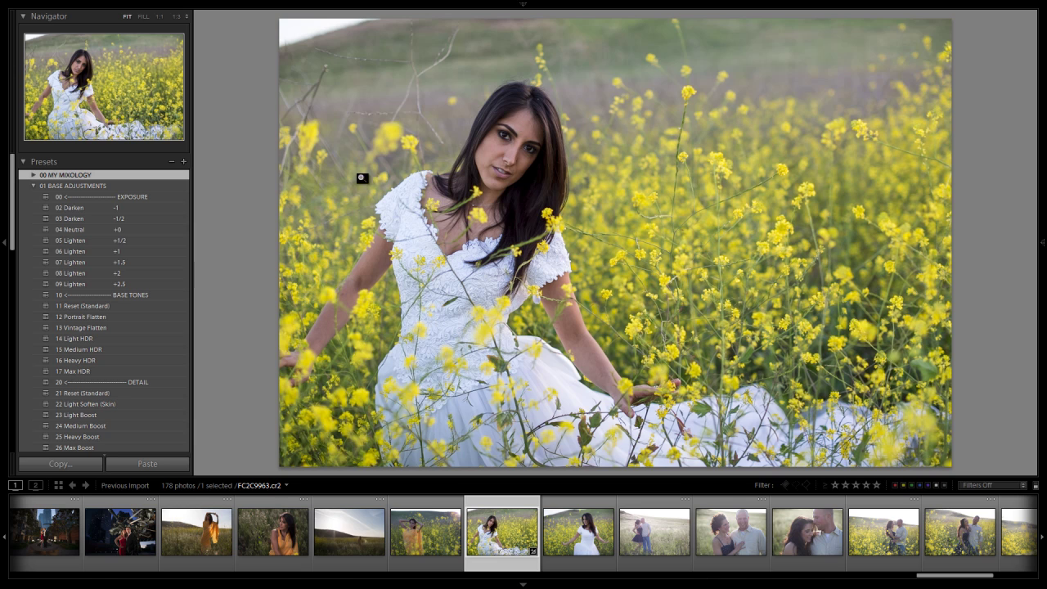
- Stack the 12 Portrait Flatten, 22 Light Soften (Skin) and 62_Light presets on the portrait
{"action": "left_click", "coordinate": [82, 317]}
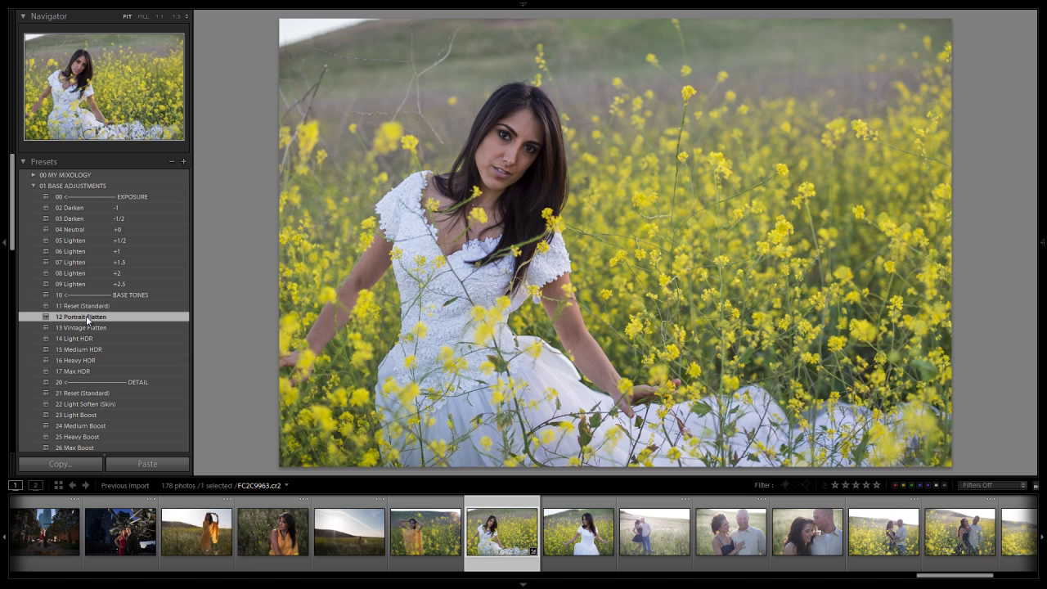
{"action": "scroll", "coordinate": [86, 319], "scroll_direction": "down", "scroll_amount": 3}
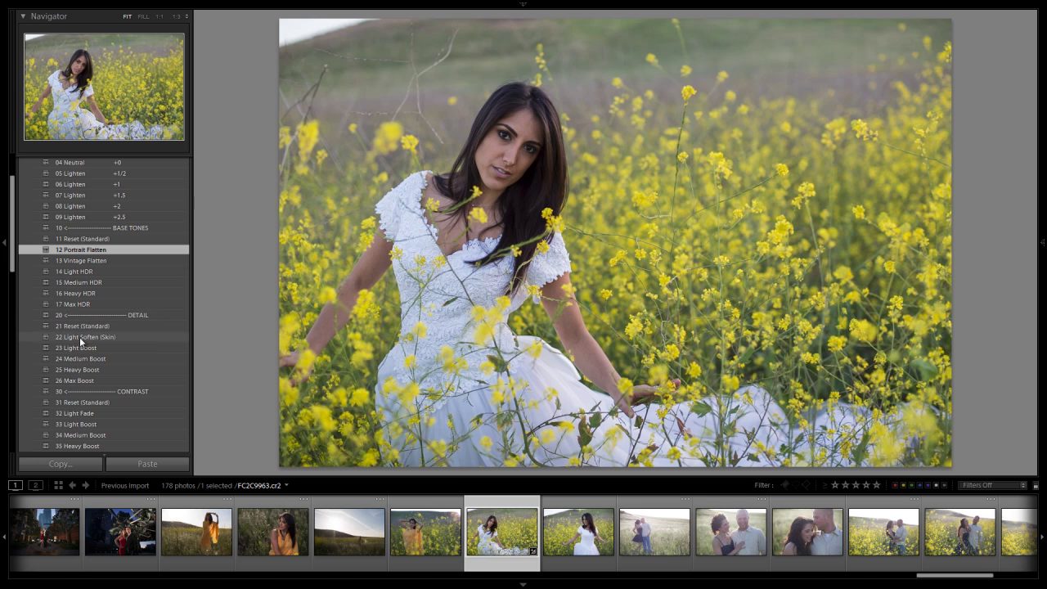
{"action": "left_click", "coordinate": [80, 337]}
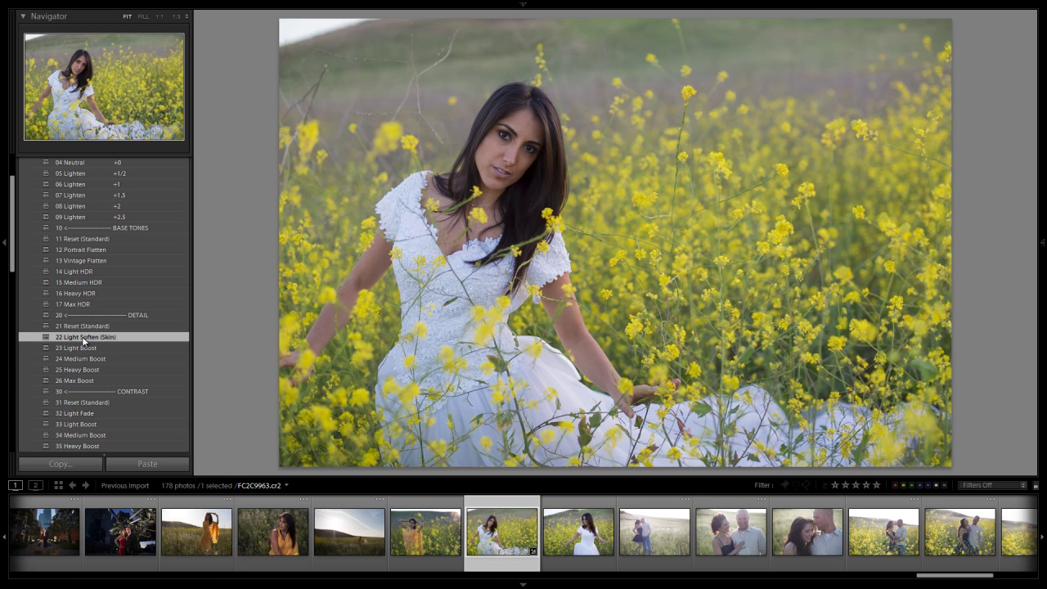
{"action": "scroll", "coordinate": [81, 336], "scroll_direction": "down", "scroll_amount": 6}
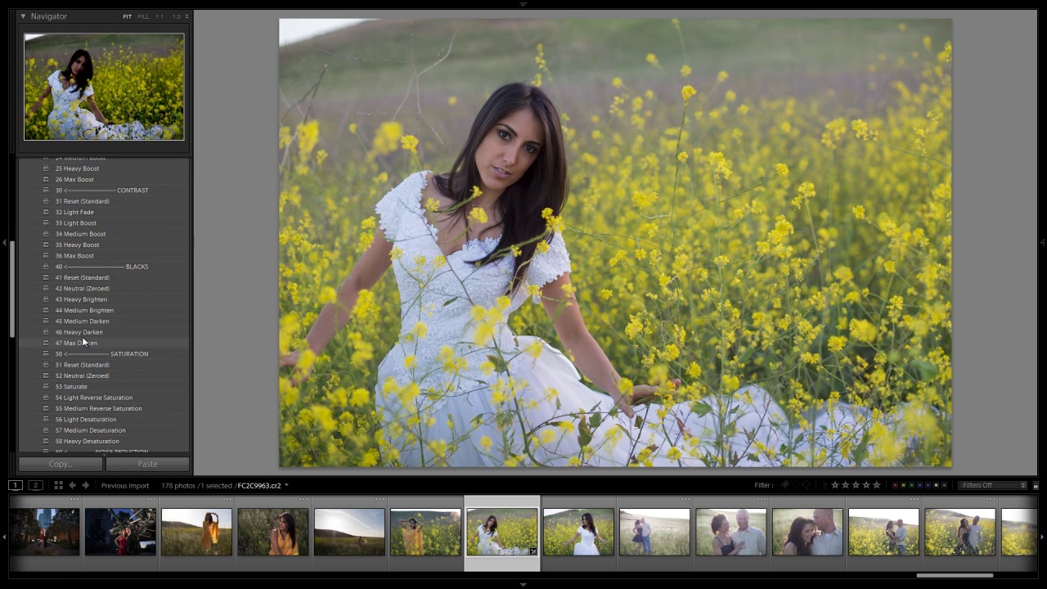
{"action": "scroll", "coordinate": [106, 287], "scroll_direction": "down", "scroll_amount": 3}
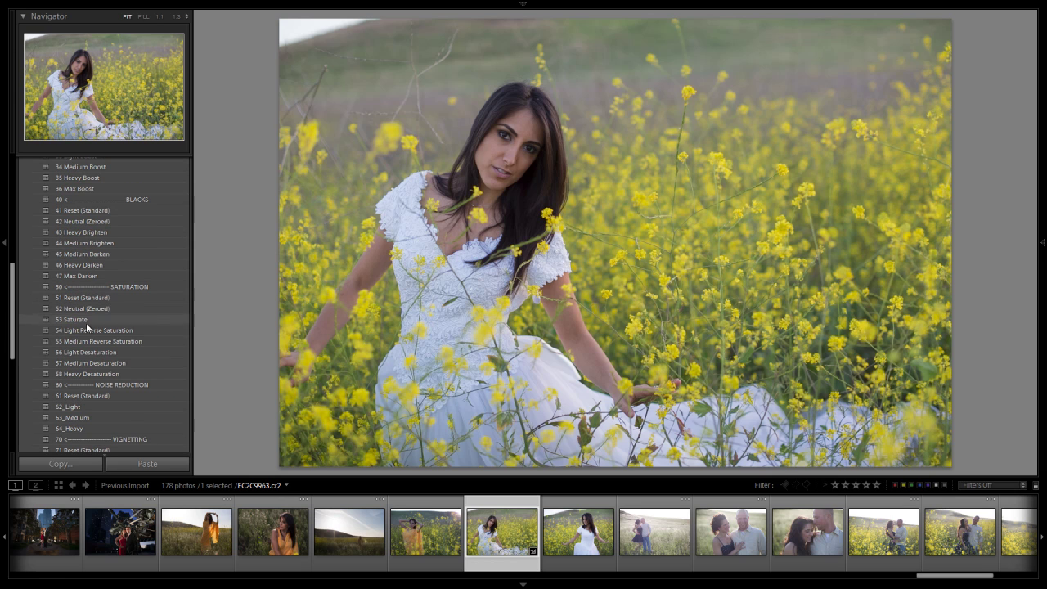
{"action": "scroll", "coordinate": [80, 404], "scroll_direction": "down", "scroll_amount": 2}
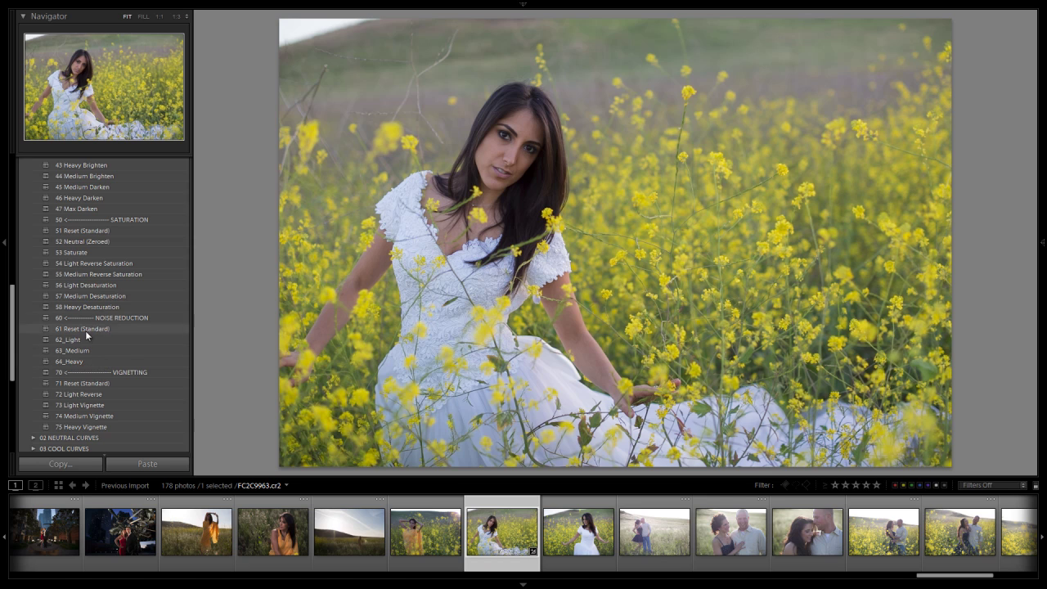
{"action": "left_click", "coordinate": [82, 341]}
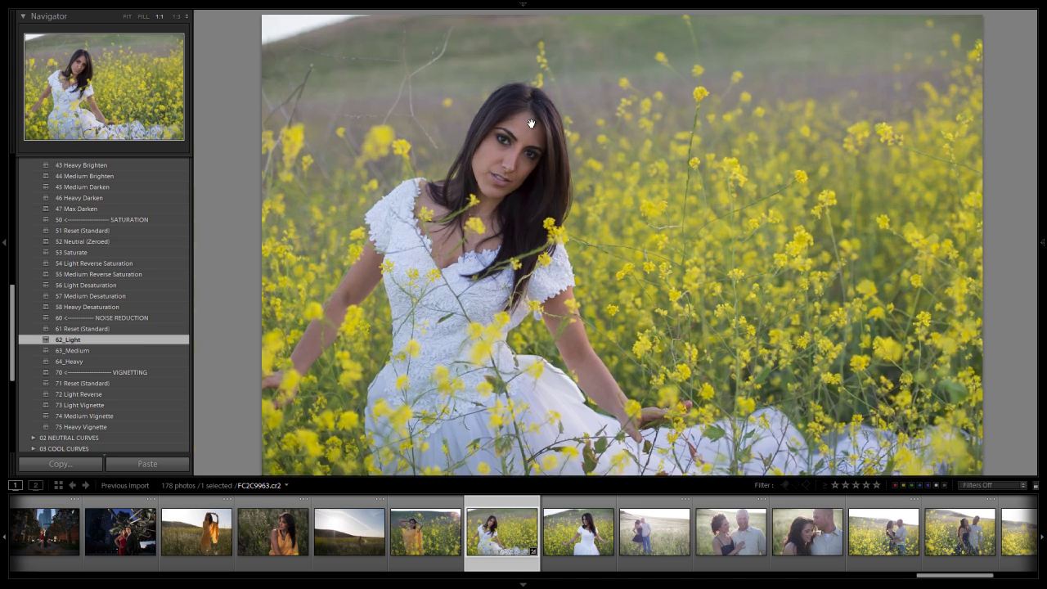
{"action": "left_click", "coordinate": [531, 119]}
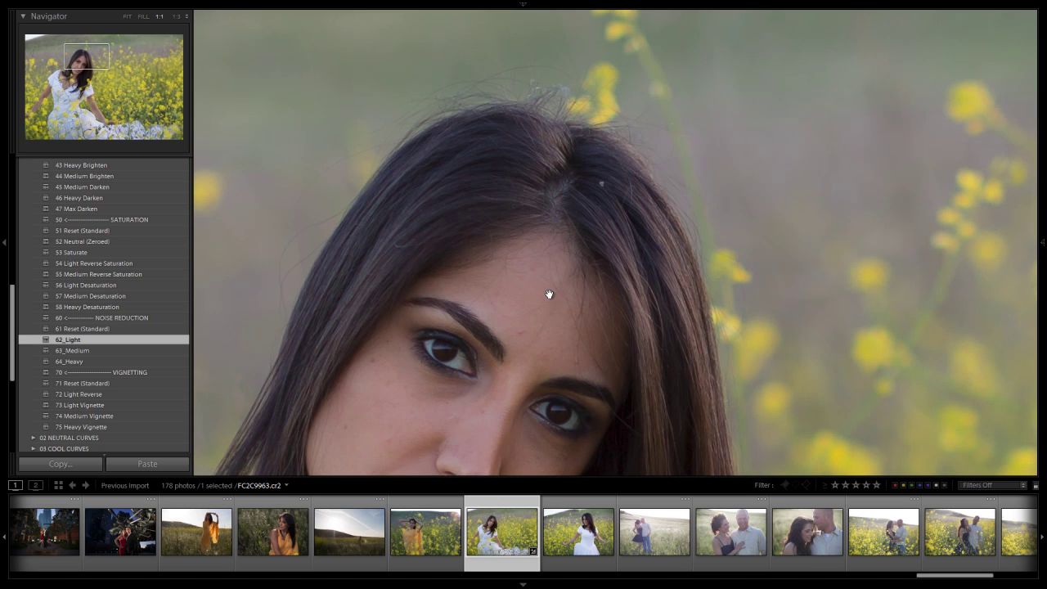
{"action": "left_click", "coordinate": [577, 149]}
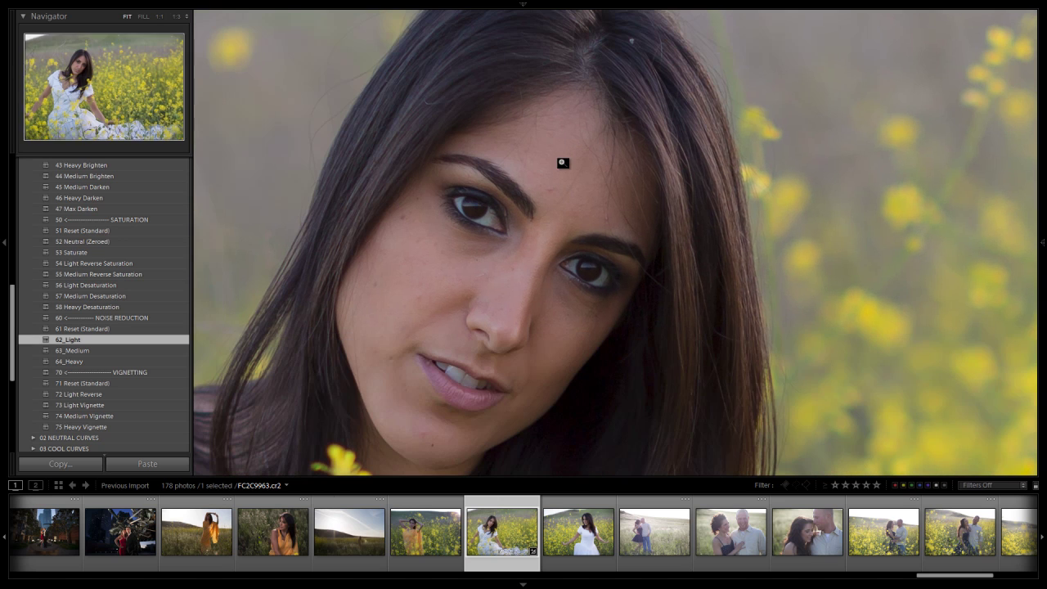
{"action": "scroll", "coordinate": [96, 368], "scroll_direction": "up", "scroll_amount": 2}
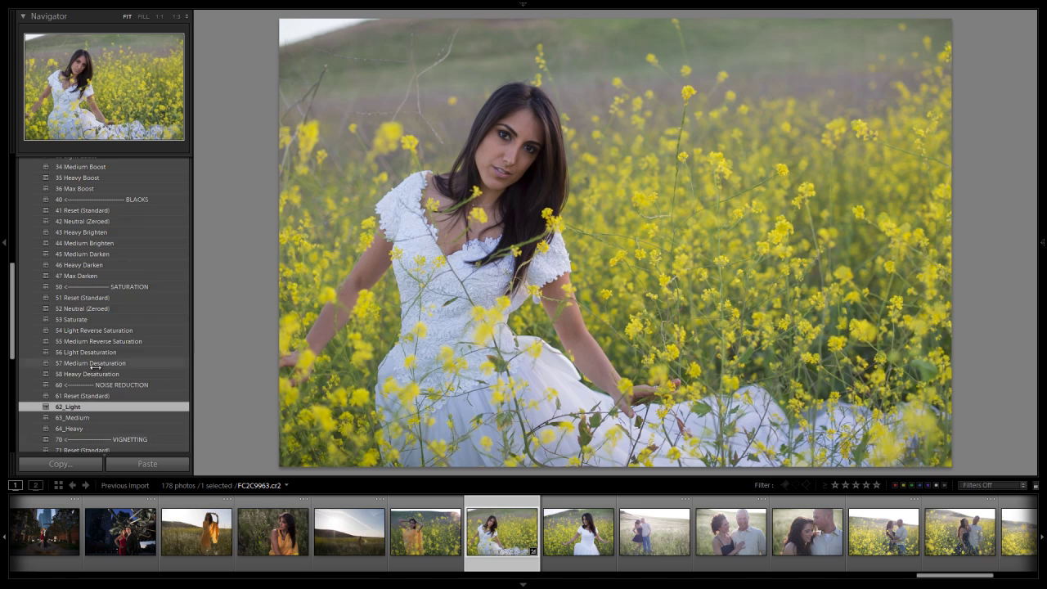
{"action": "scroll", "coordinate": [96, 369], "scroll_direction": "up", "scroll_amount": 10}
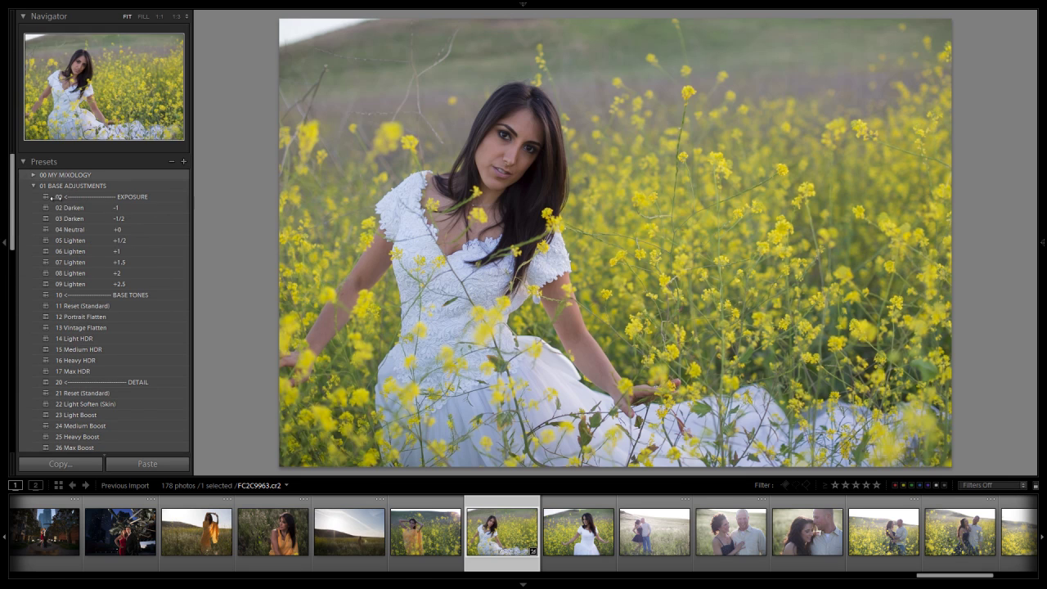
- Apply the 31 Ivory preset from 02 NEUTRAL CURVES, then re-expand 00 MY MIXOLOGY
{"action": "left_click", "coordinate": [33, 186]}
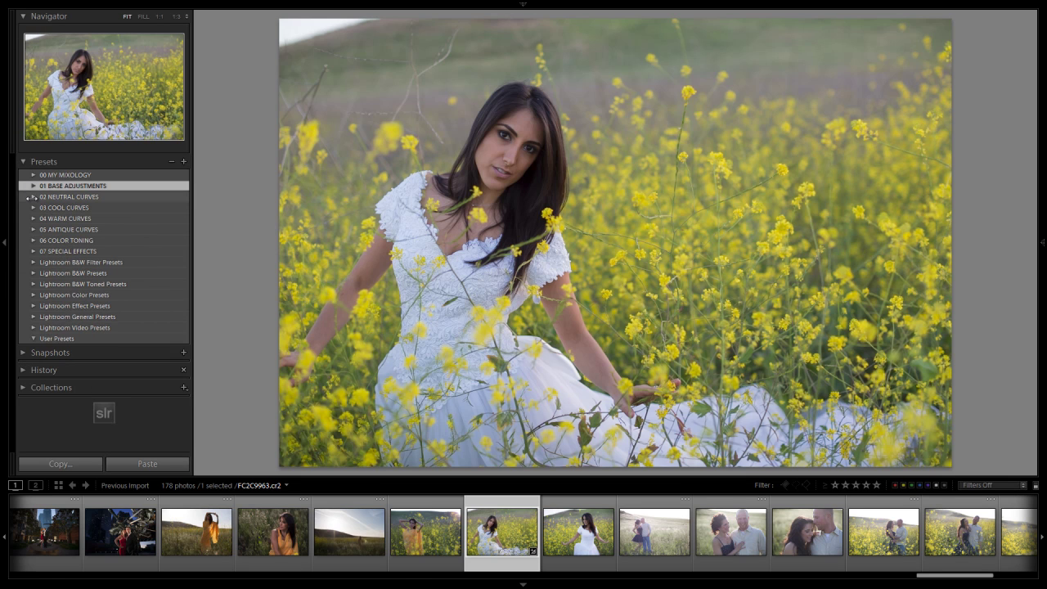
{"action": "left_click", "coordinate": [32, 197]}
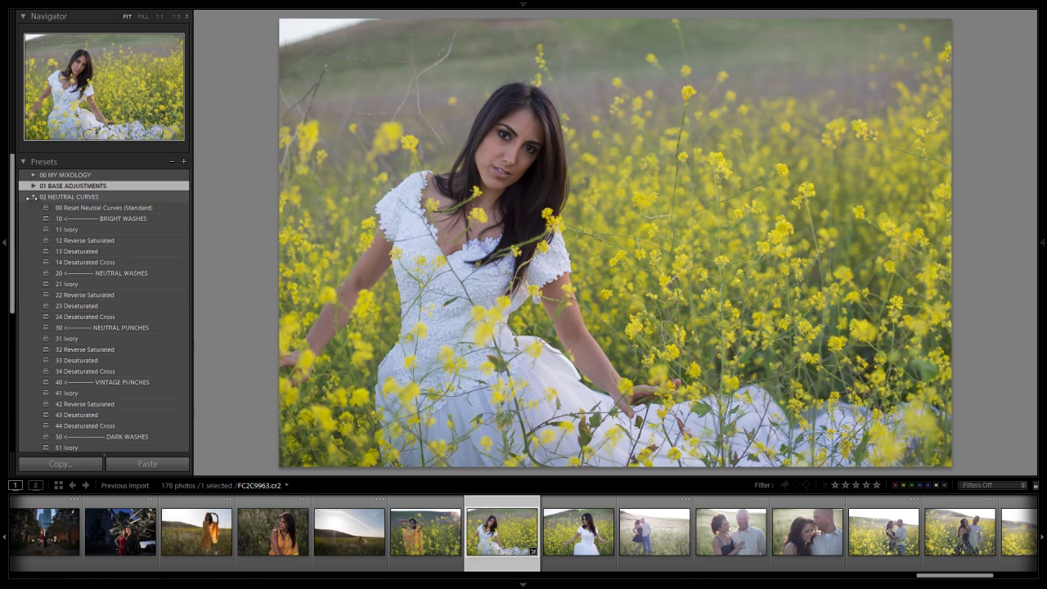
{"action": "left_click", "coordinate": [146, 342]}
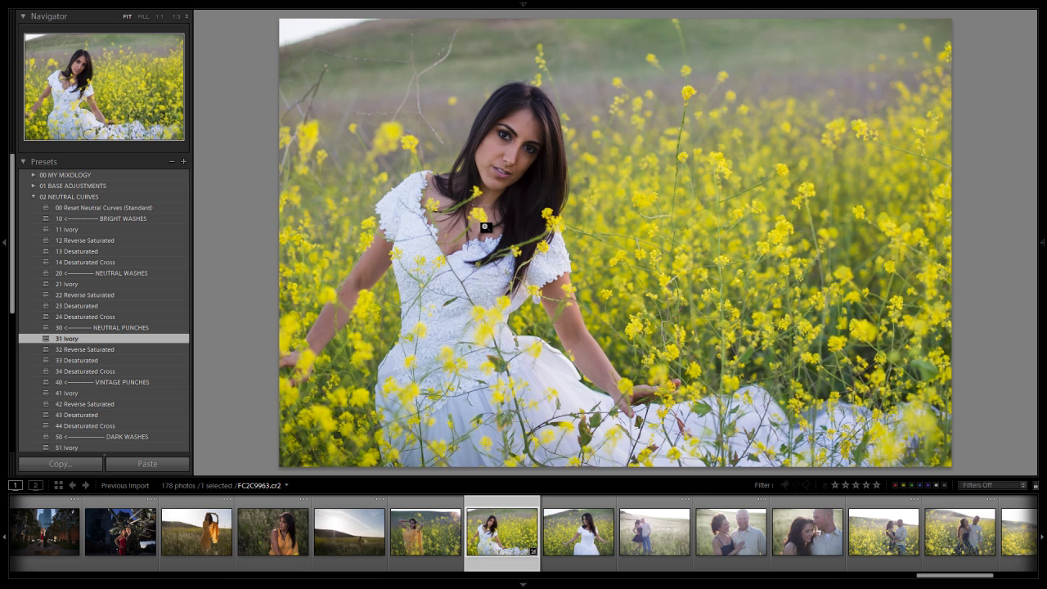
{"action": "left_click", "coordinate": [34, 198]}
{"action": "left_click", "coordinate": [32, 175]}
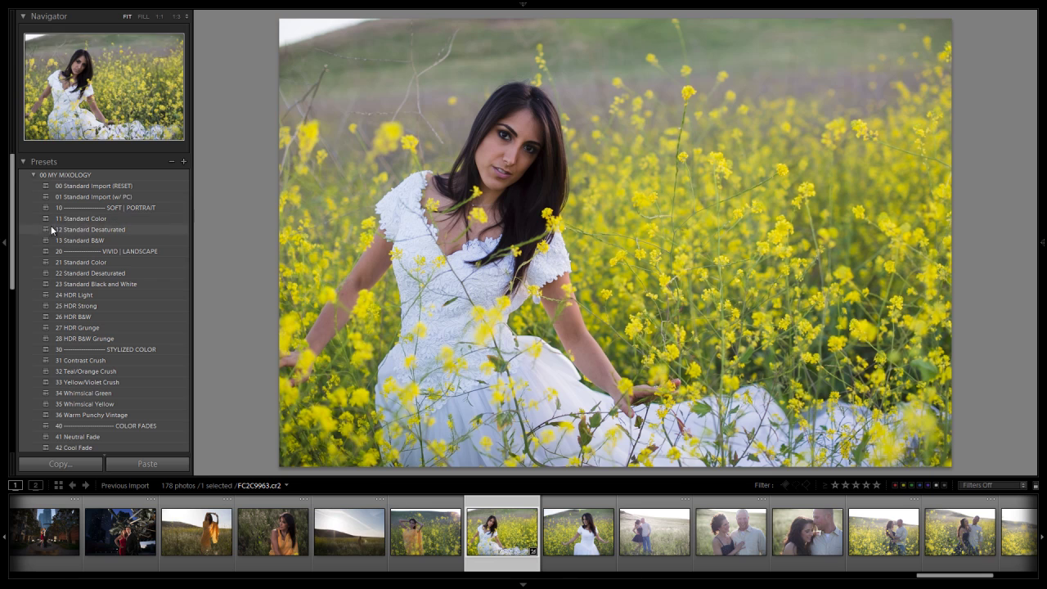
{"action": "left_click", "coordinate": [182, 162]}
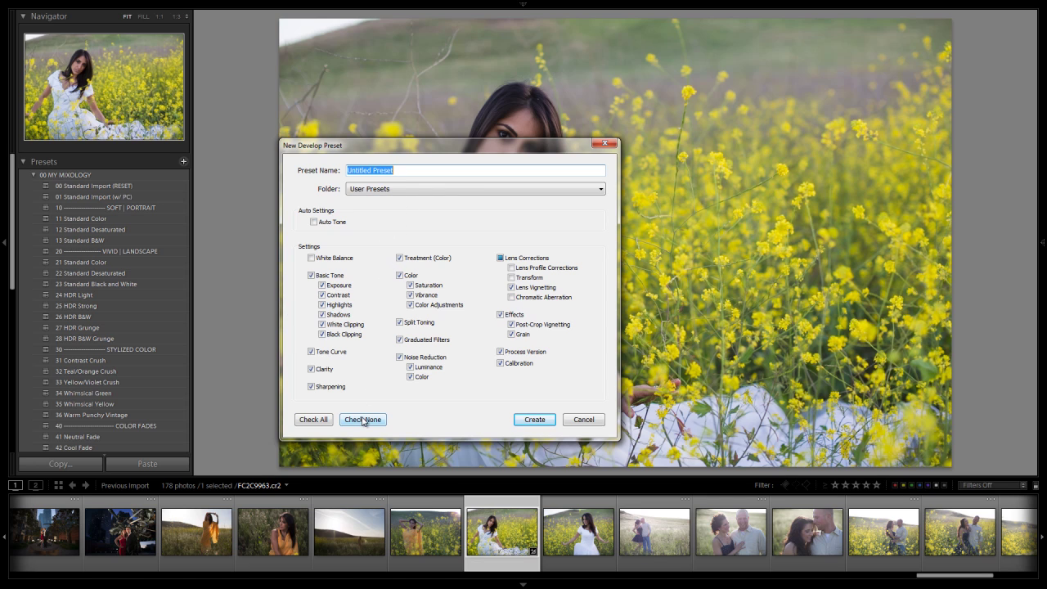
{"action": "left_click", "coordinate": [328, 419]}
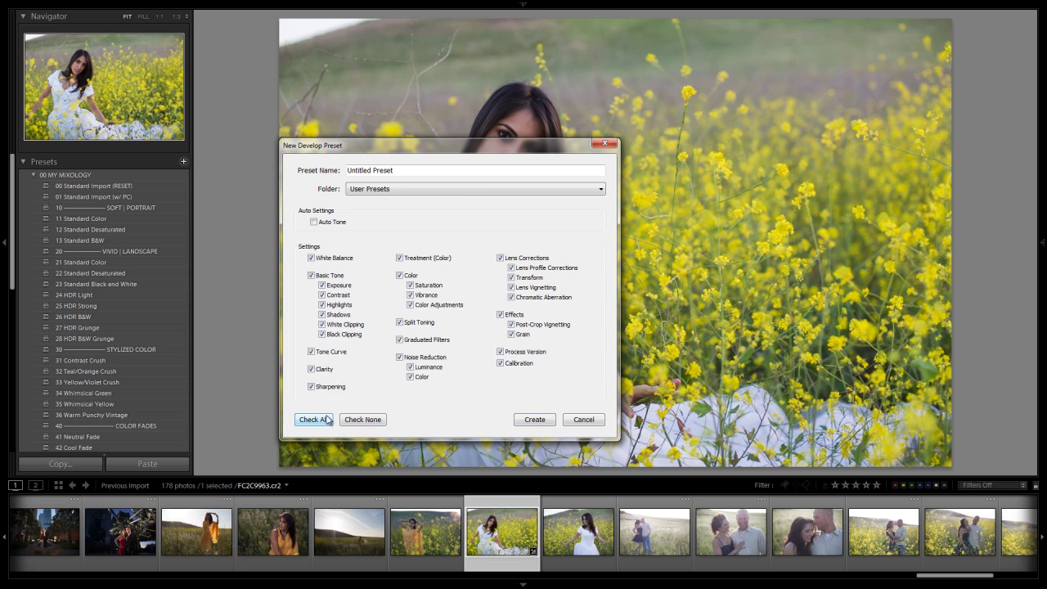
{"action": "left_click", "coordinate": [336, 261]}
{"action": "left_click", "coordinate": [526, 269]}
{"action": "left_click", "coordinate": [524, 278]}
{"action": "left_click", "coordinate": [520, 300]}
{"action": "left_click", "coordinate": [394, 194]}
{"action": "left_click", "coordinate": [391, 219]}
{"action": "left_click_drag", "start_coordinate": [428, 173], "coordinate": [293, 174]}
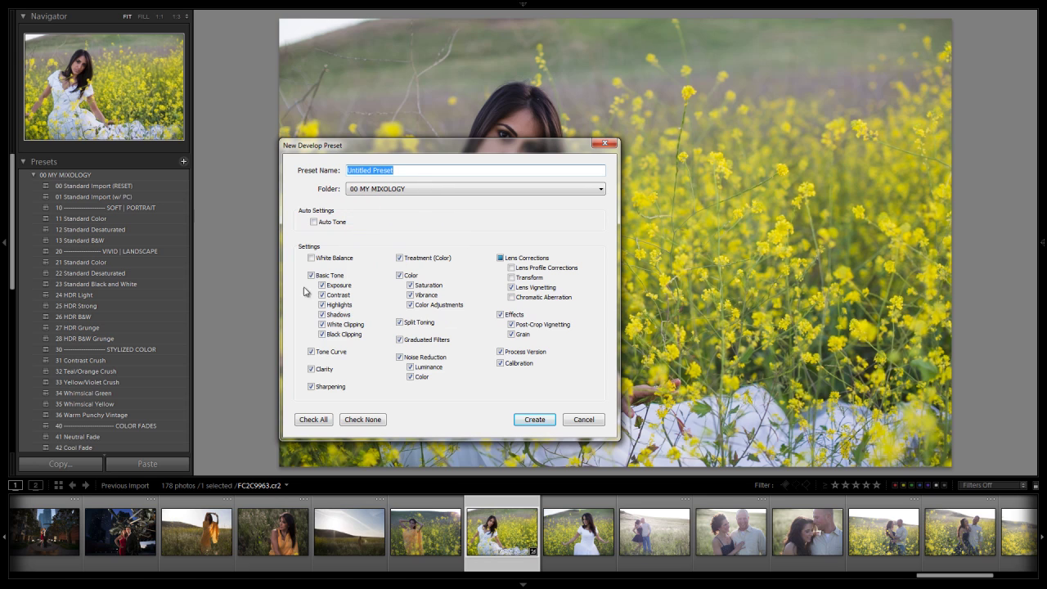
{"action": "left_click", "coordinate": [399, 341]}
{"action": "left_click", "coordinate": [584, 424]}
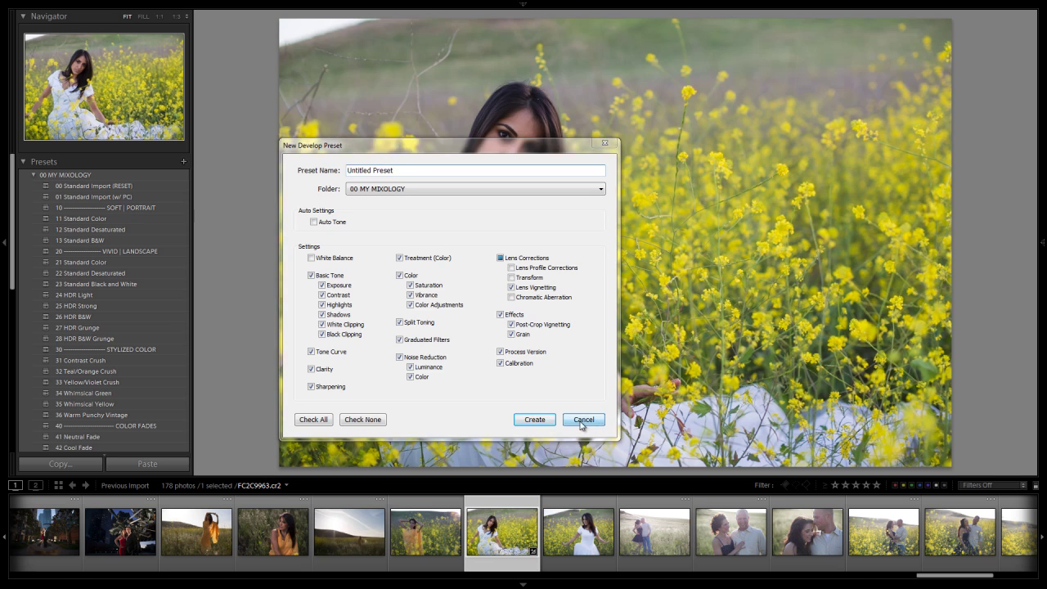